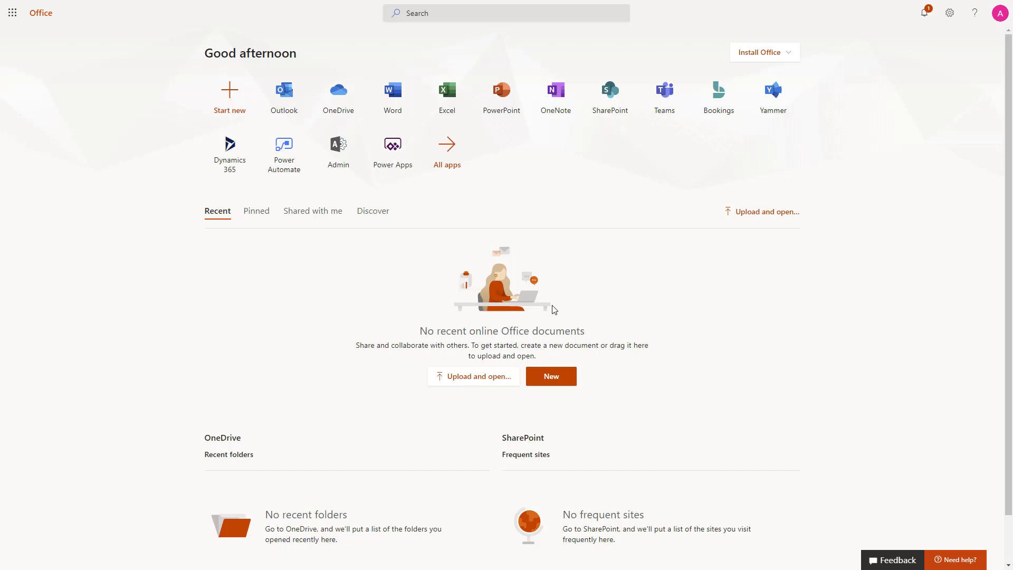
Step: Open the Administrator account's assigned licenses and apps from the active users in the Microsoft 365 admin center
{"action": "left_click", "coordinate": [341, 161]}
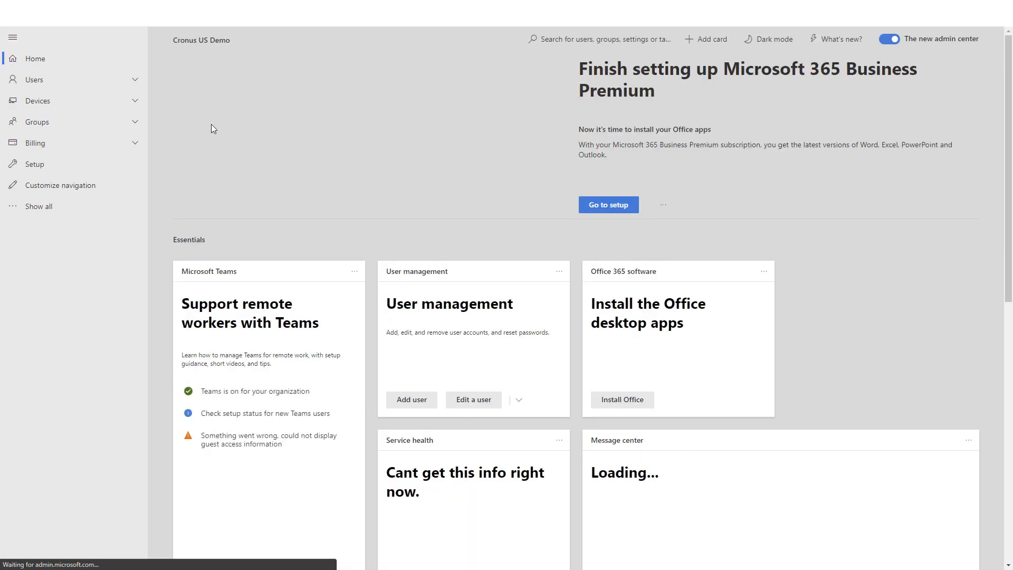
{"action": "left_click", "coordinate": [135, 80]}
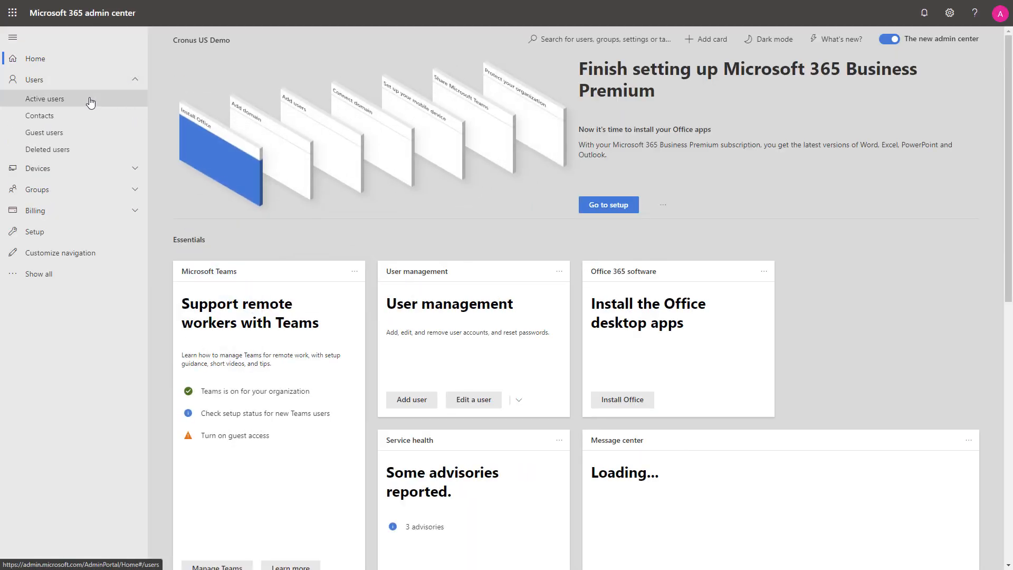
{"action": "left_click", "coordinate": [84, 105]}
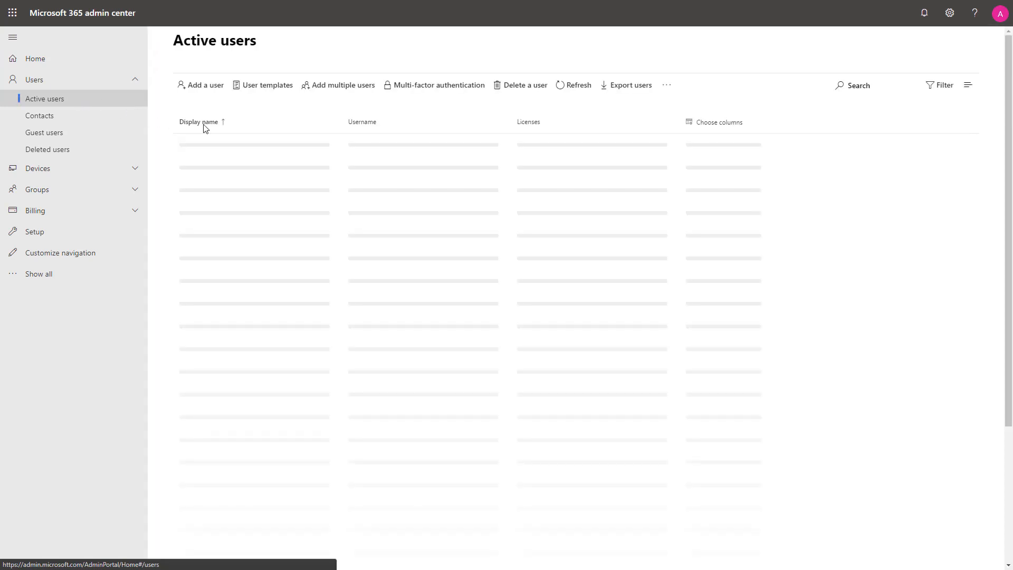
{"action": "left_click", "coordinate": [301, 220]}
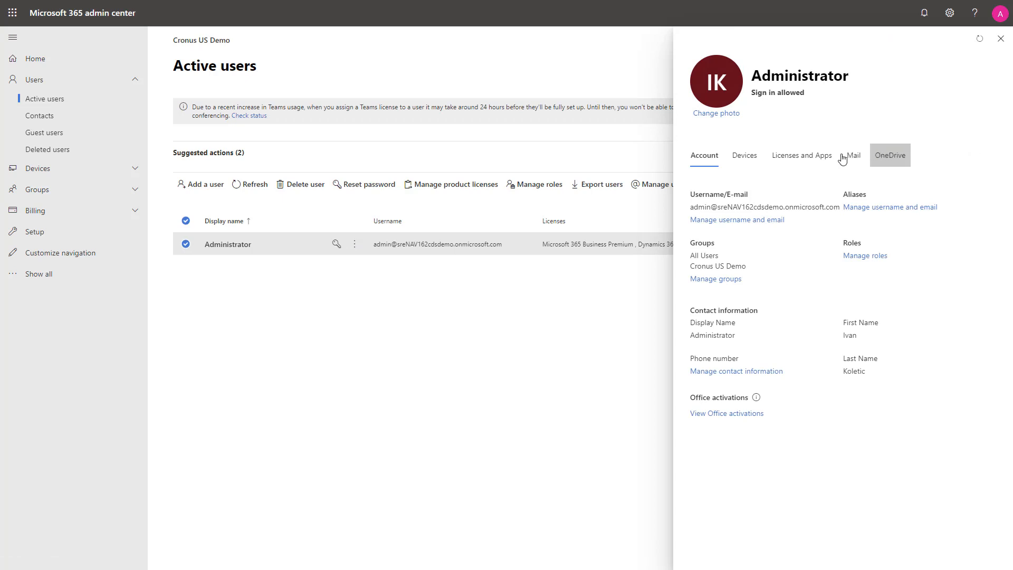
{"action": "left_click", "coordinate": [807, 160]}
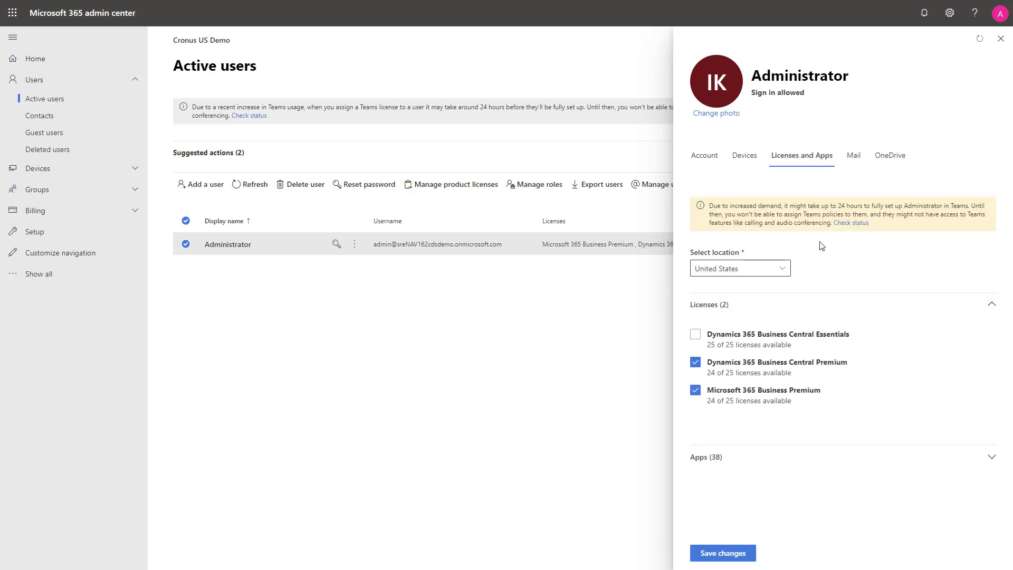
Step: Examine which apps the Administrator has through the Dynamics 365 Business Central Premium license
{"action": "left_click", "coordinate": [848, 506]}
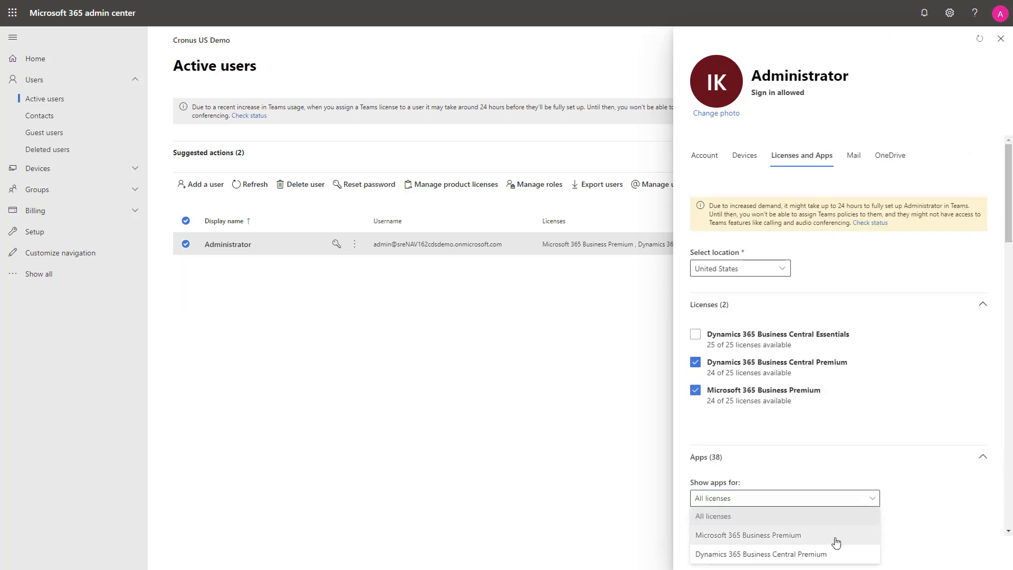
{"action": "left_click", "coordinate": [834, 552]}
{"action": "scroll", "coordinate": [1010, 510], "scroll_direction": "down", "scroll_amount": 2}
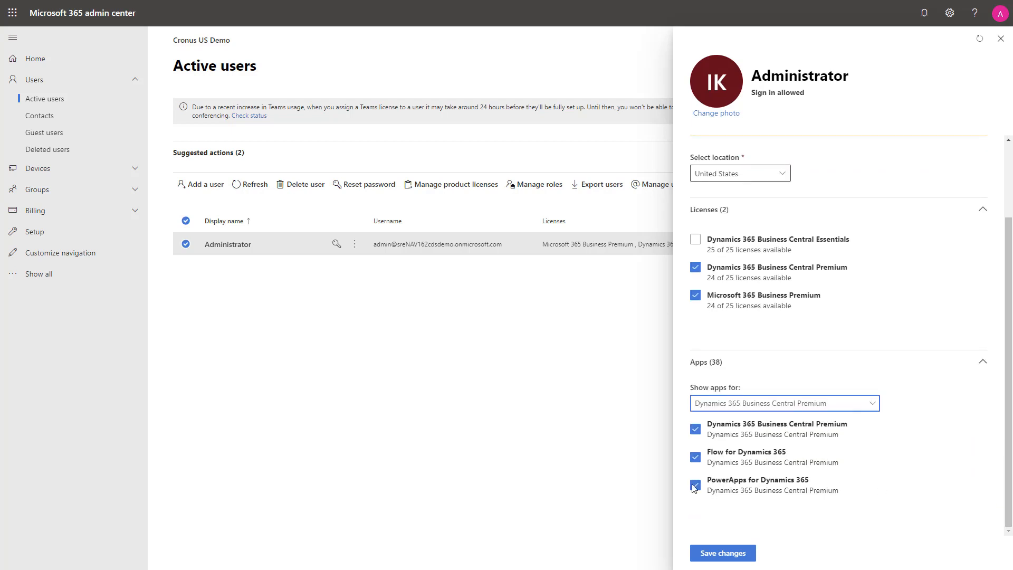
Step: Swap Business Central Premium for Dynamics 365 Business Central Essentials to examine its included apps, and leave without saving
{"action": "left_click", "coordinate": [696, 268]}
{"action": "left_click", "coordinate": [695, 307]}
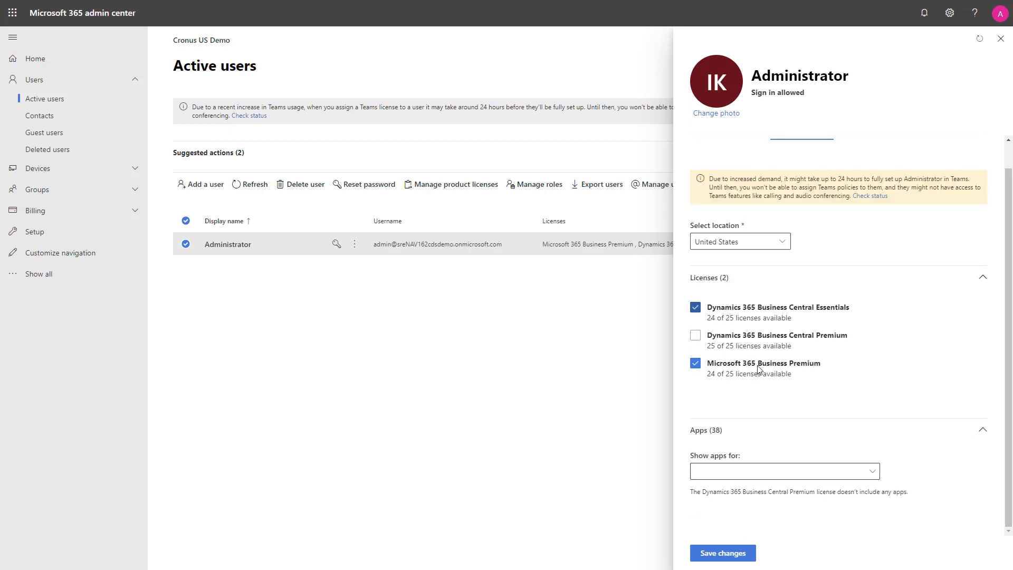
{"action": "left_click", "coordinate": [833, 475]}
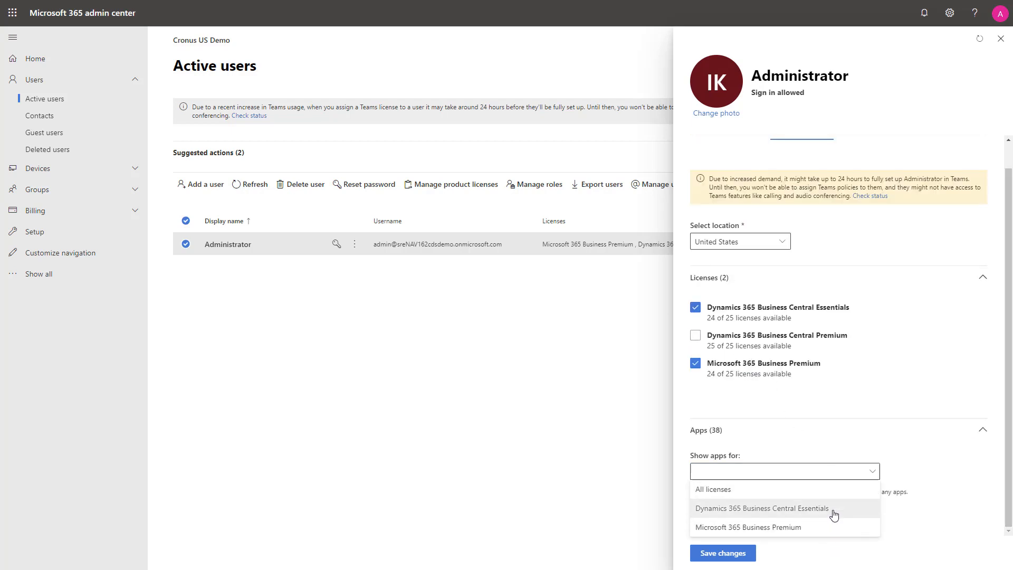
{"action": "left_click", "coordinate": [832, 509]}
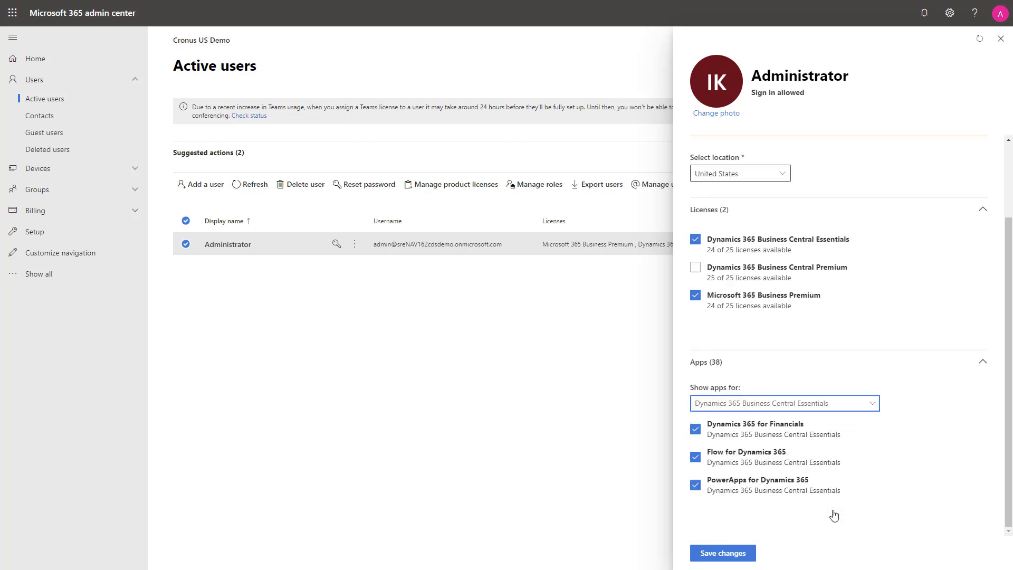
{"action": "left_click", "coordinate": [1000, 39]}
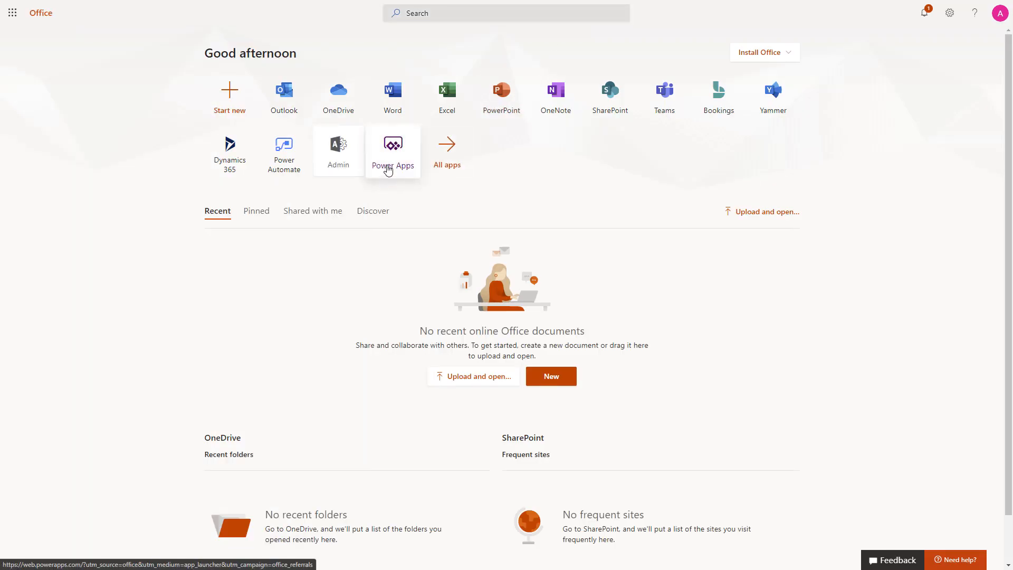
Step: Switch to Power Apps and open the Power Platform admin center
{"action": "left_click", "coordinate": [390, 168]}
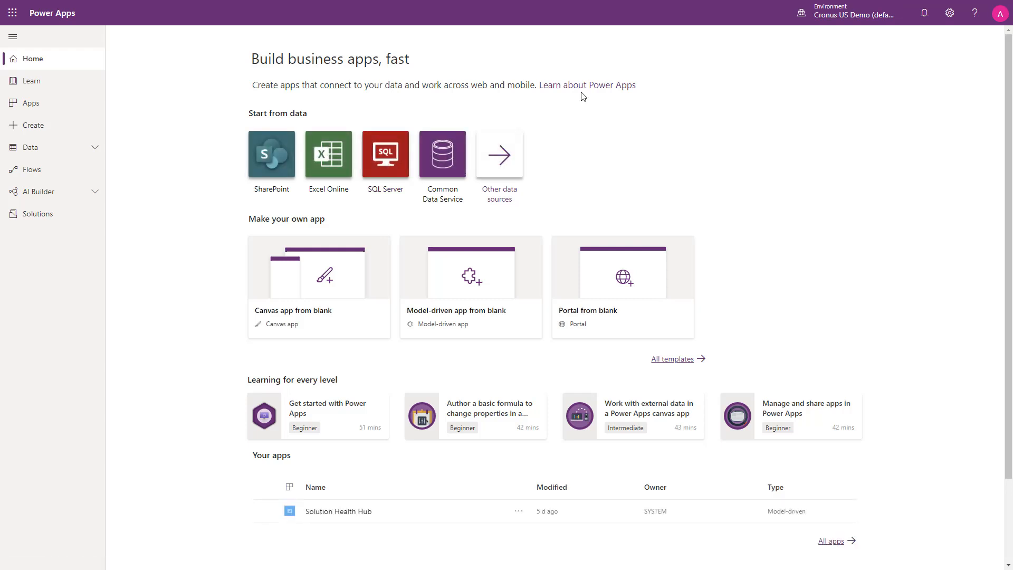
{"action": "left_click", "coordinate": [950, 13]}
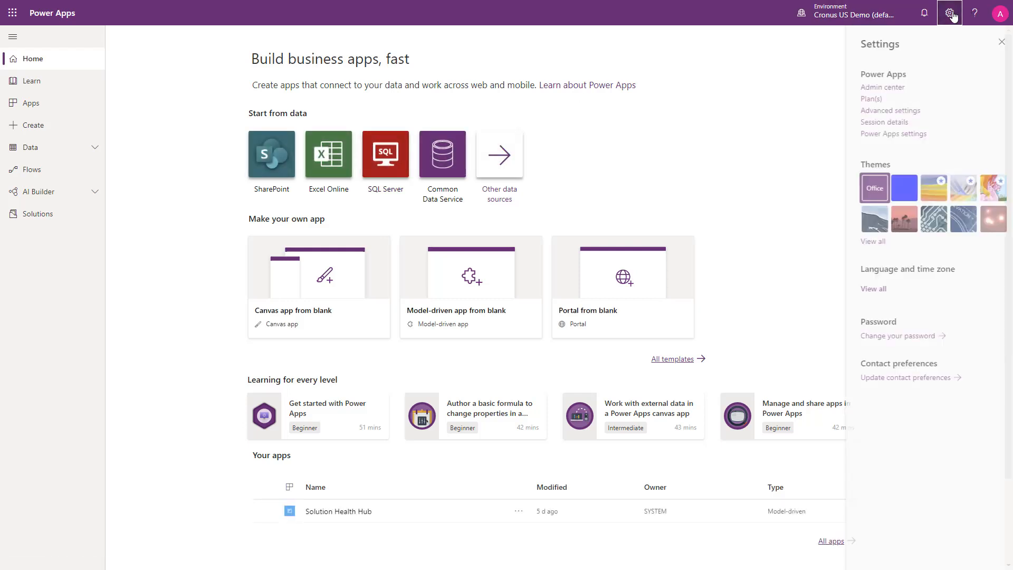
{"action": "left_click", "coordinate": [891, 88]}
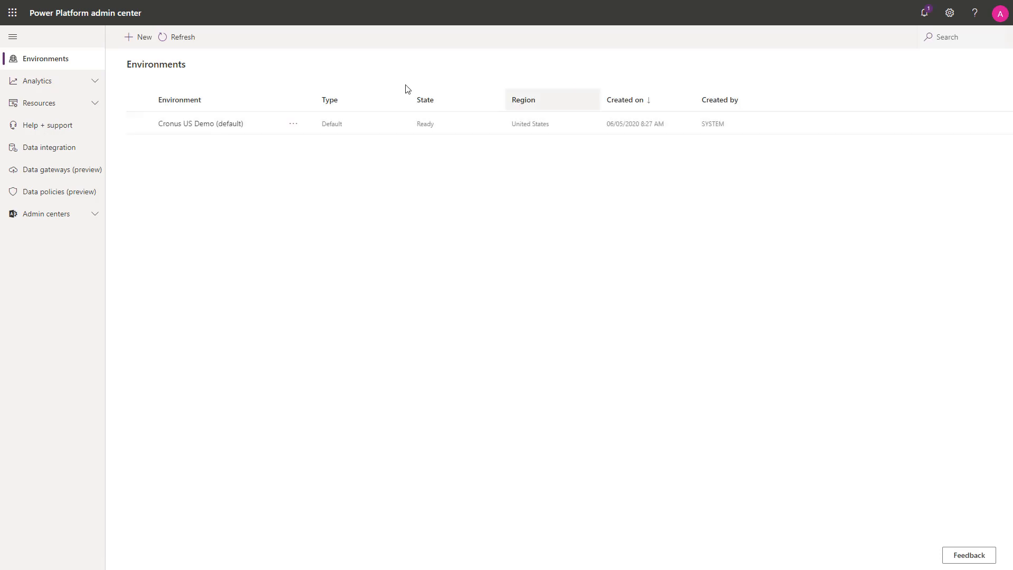
Step: Start a new environment named Cronus US Production with the Production type
{"action": "left_click", "coordinate": [134, 38]}
{"action": "left_click", "coordinate": [889, 69]}
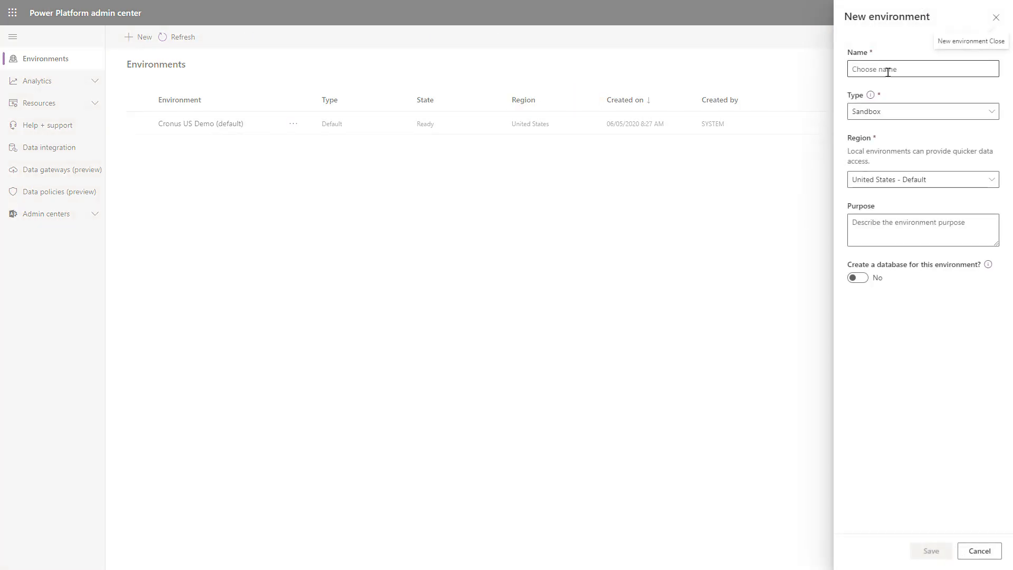
{"action": "type", "text": "Cronus US Production"}
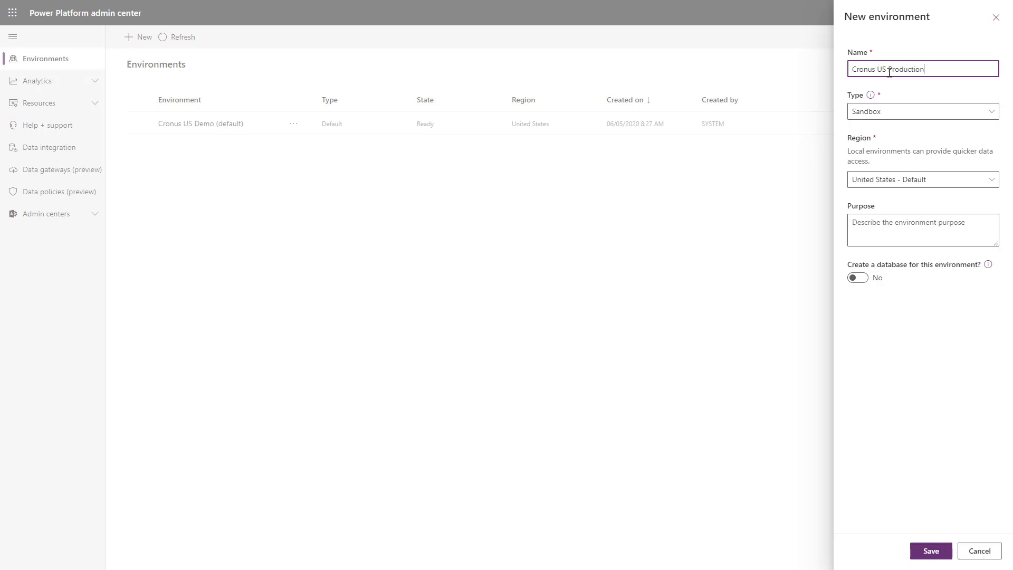
{"action": "left_click", "coordinate": [894, 113]}
{"action": "left_click", "coordinate": [892, 150]}
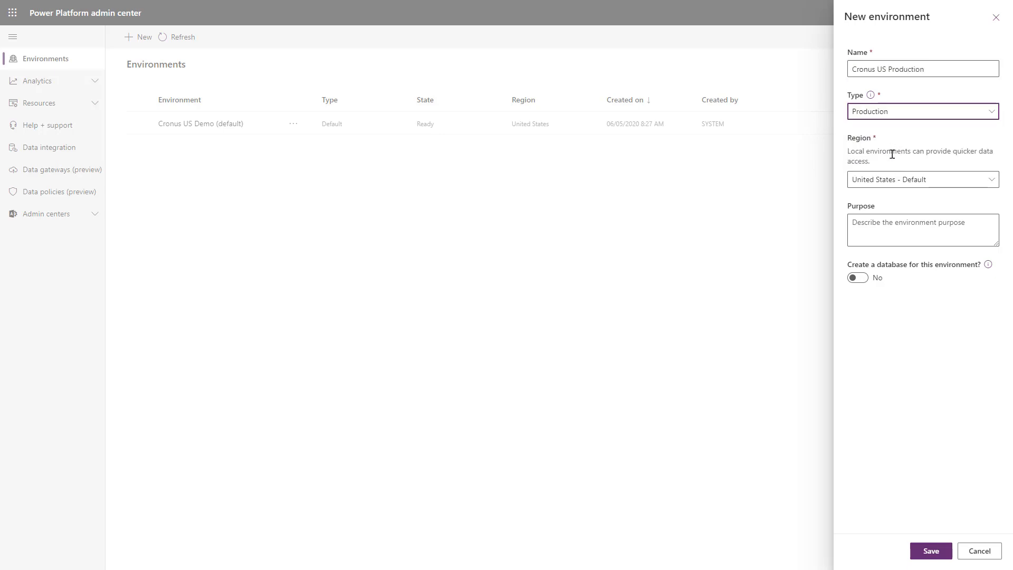
Step: Include a database using USD ($) as currency, save the new environment, and refresh the environments list
{"action": "left_click", "coordinate": [862, 285]}
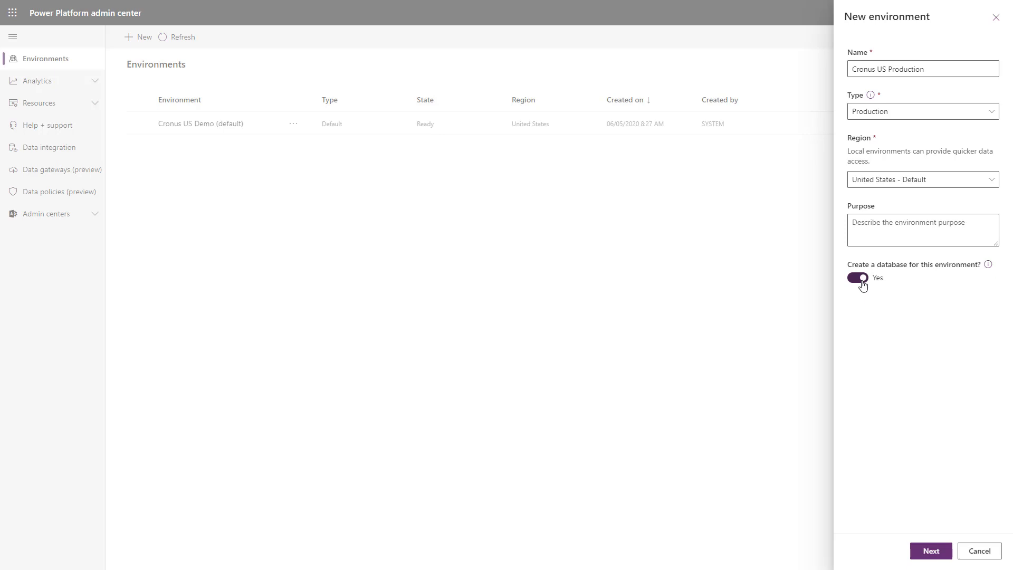
{"action": "left_click", "coordinate": [934, 553]}
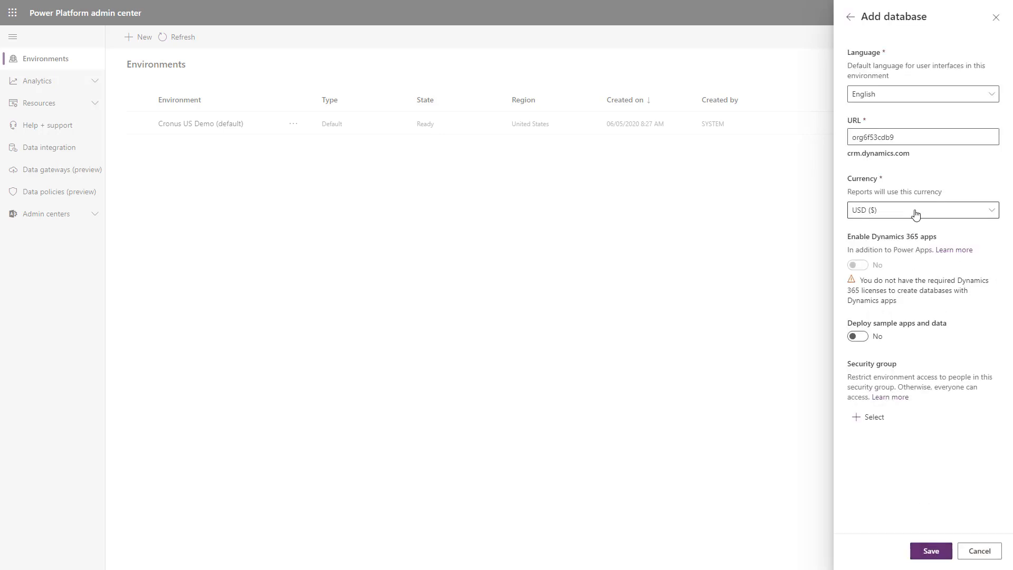
{"action": "left_click", "coordinate": [913, 212]}
{"action": "left_click", "coordinate": [748, 349]}
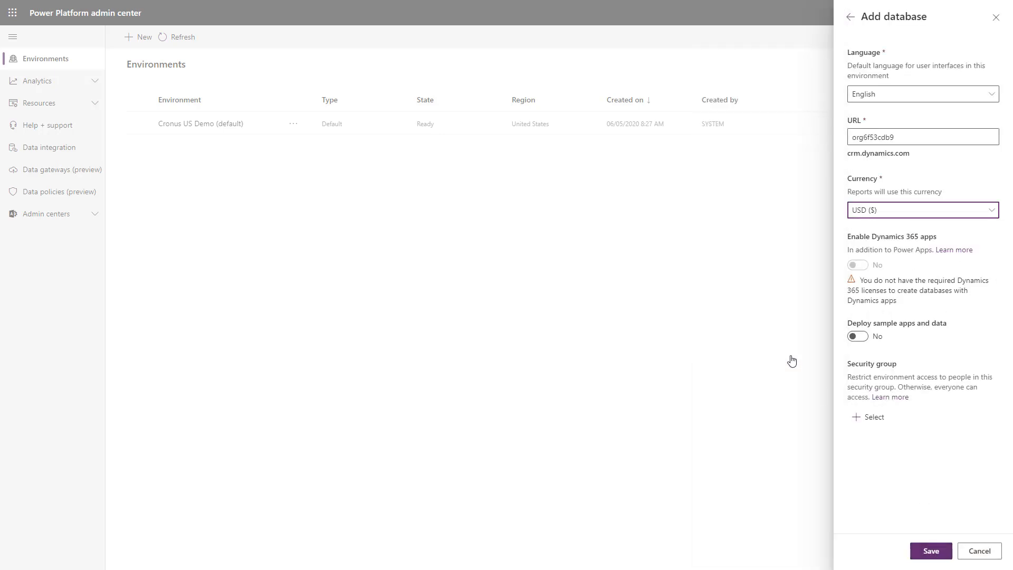
{"action": "left_click", "coordinate": [932, 551]}
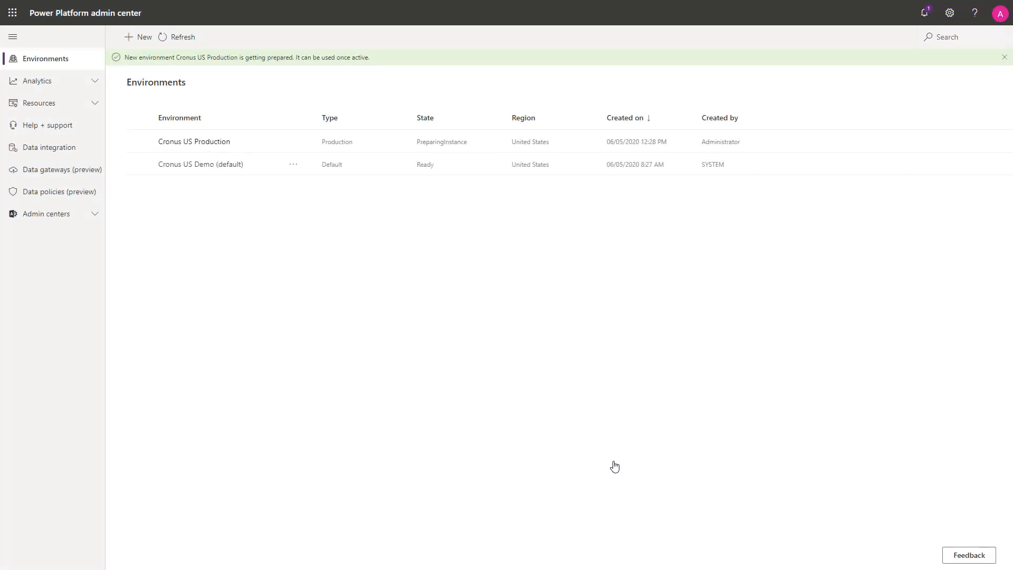
{"action": "left_click", "coordinate": [179, 37]}
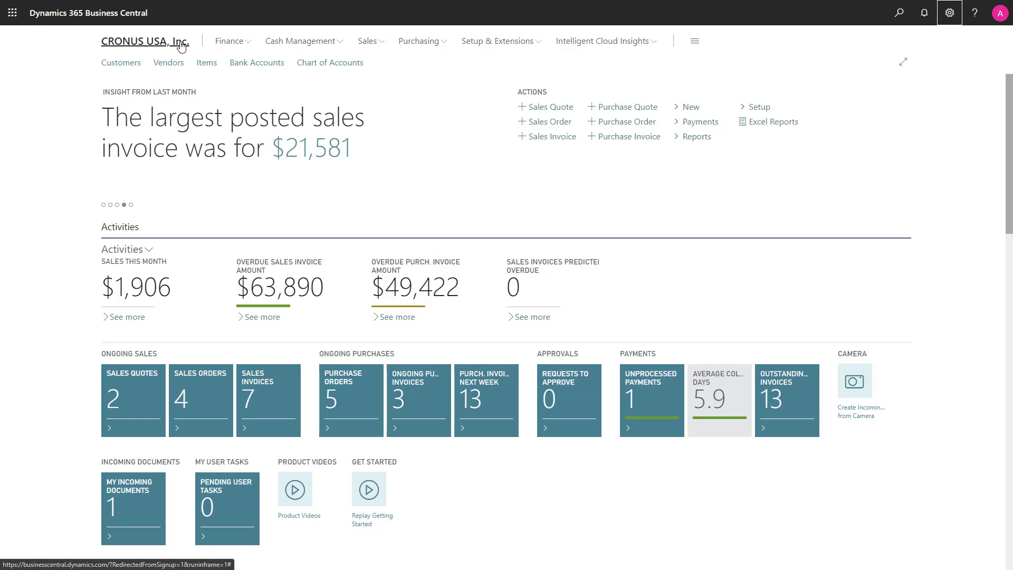
Step: In Dynamics 365 Business Central, start the assisted setup for the Common Data Service connection and proceed to the connection details
{"action": "left_click", "coordinate": [949, 15]}
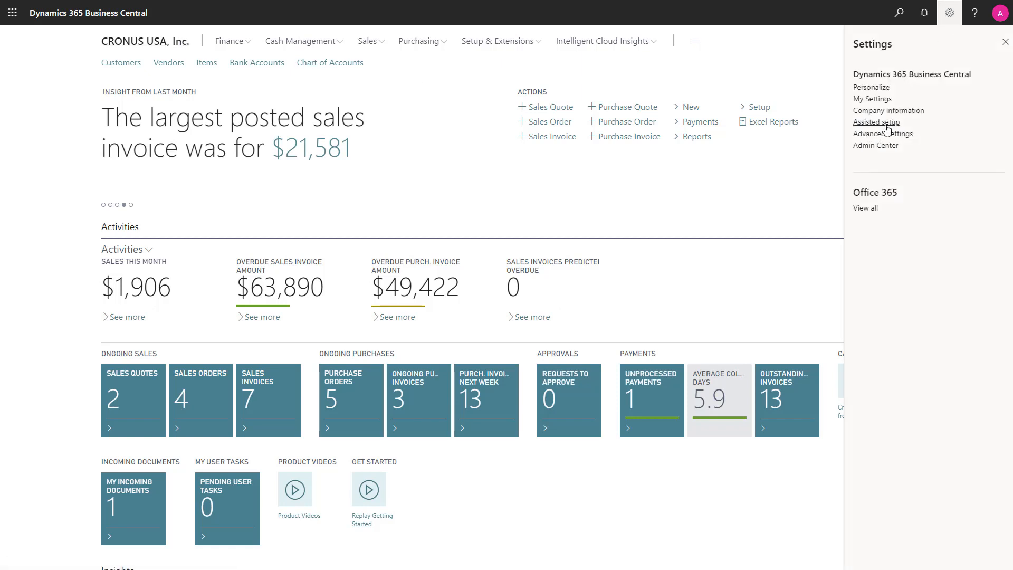
{"action": "left_click", "coordinate": [887, 131]}
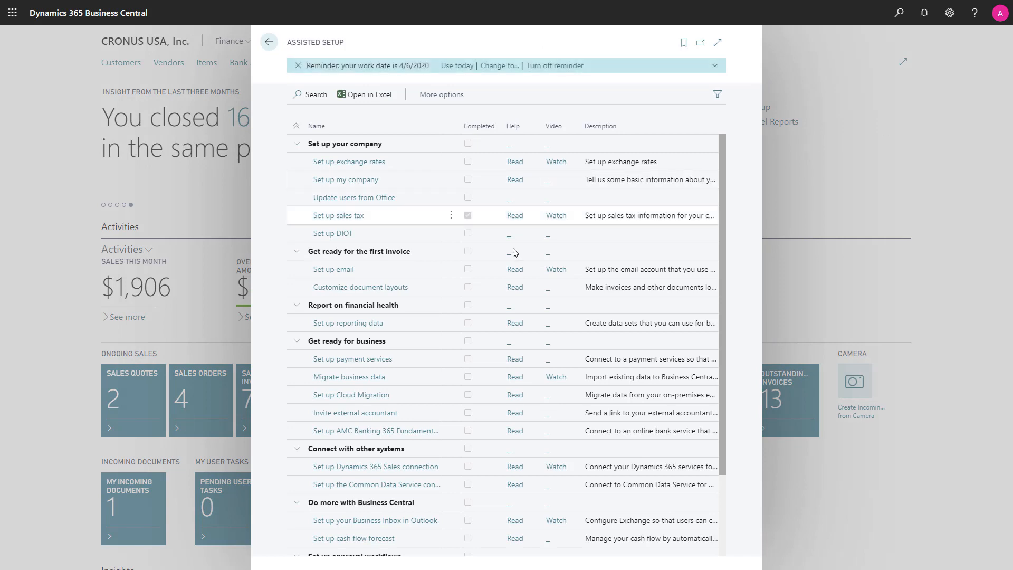
{"action": "left_click", "coordinate": [402, 488]}
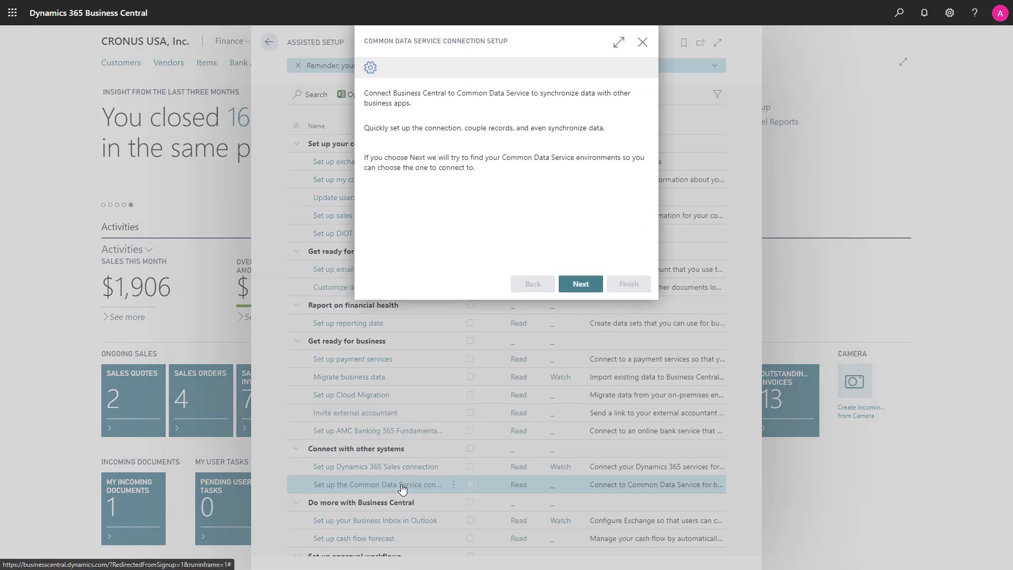
{"action": "left_click", "coordinate": [580, 284]}
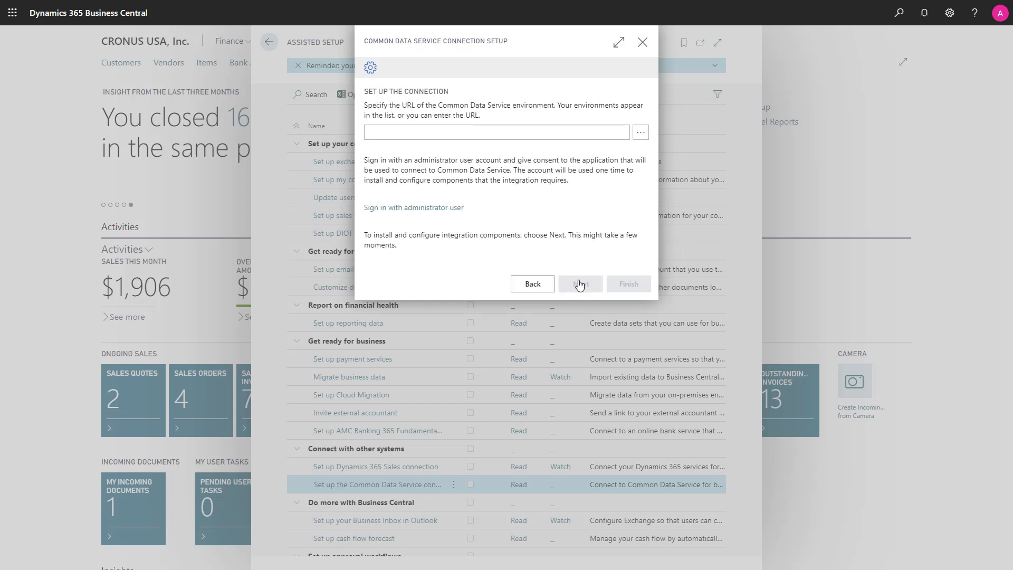
Step: Choose Cronus US Production as the Common Data Service environment to connect to
{"action": "left_click", "coordinate": [641, 135]}
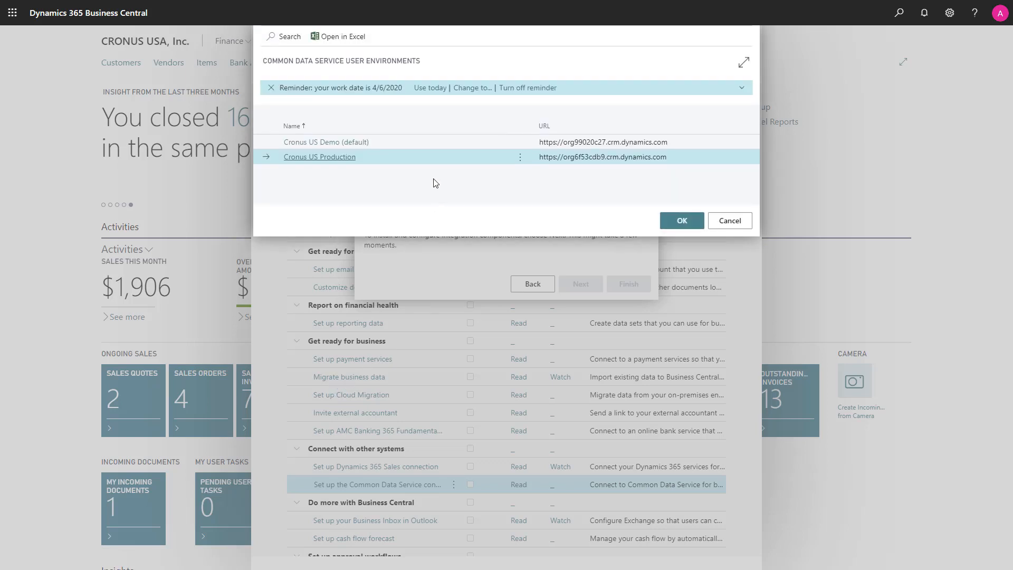
{"action": "left_click", "coordinate": [431, 145]}
{"action": "left_click", "coordinate": [427, 153]}
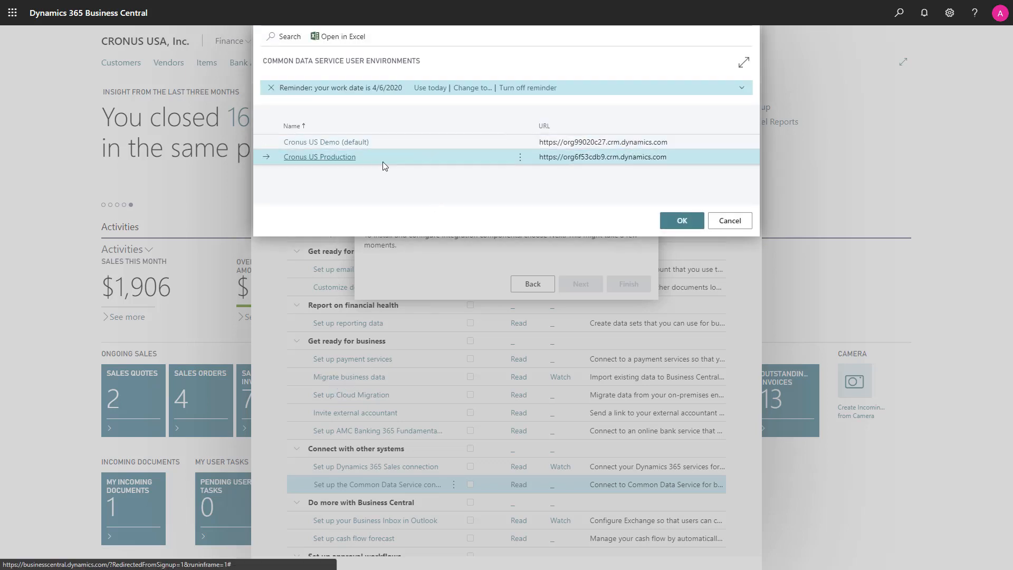
{"action": "left_click", "coordinate": [679, 221]}
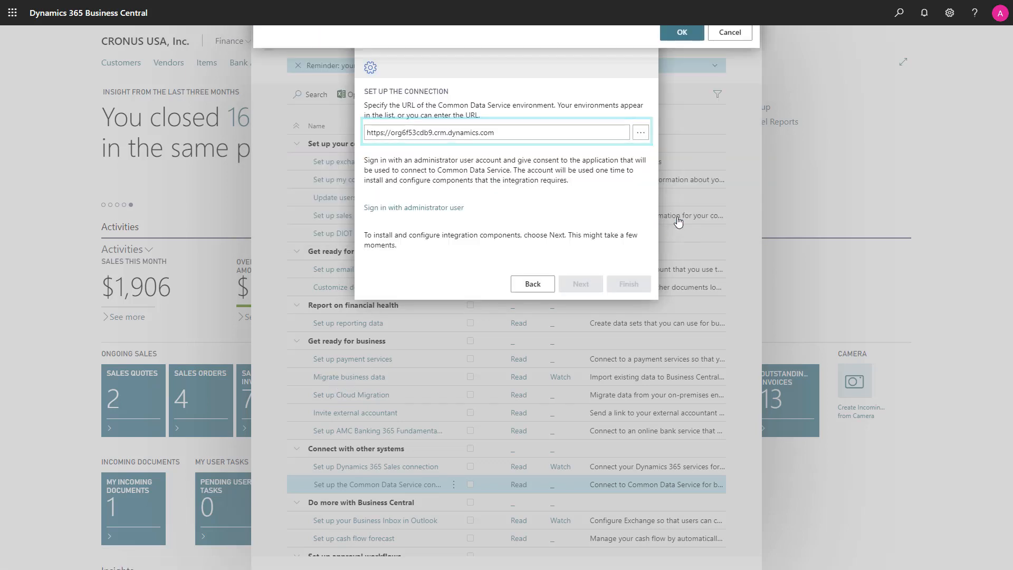
Step: Sign in with the administrator account and accept the permissions requested by Business Central Integration to Common Data Service
{"action": "left_click", "coordinate": [431, 208]}
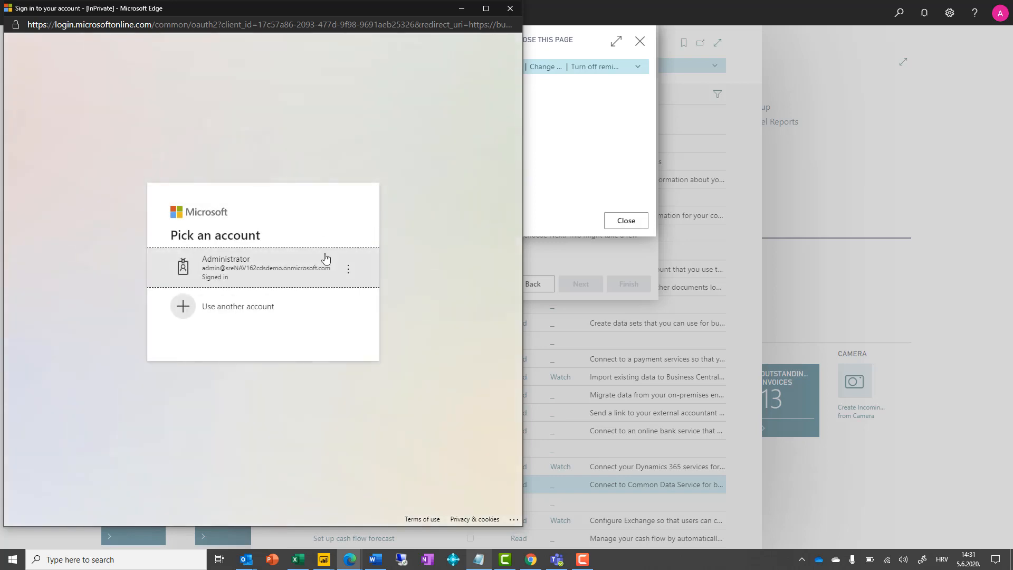
{"action": "left_click", "coordinate": [293, 269]}
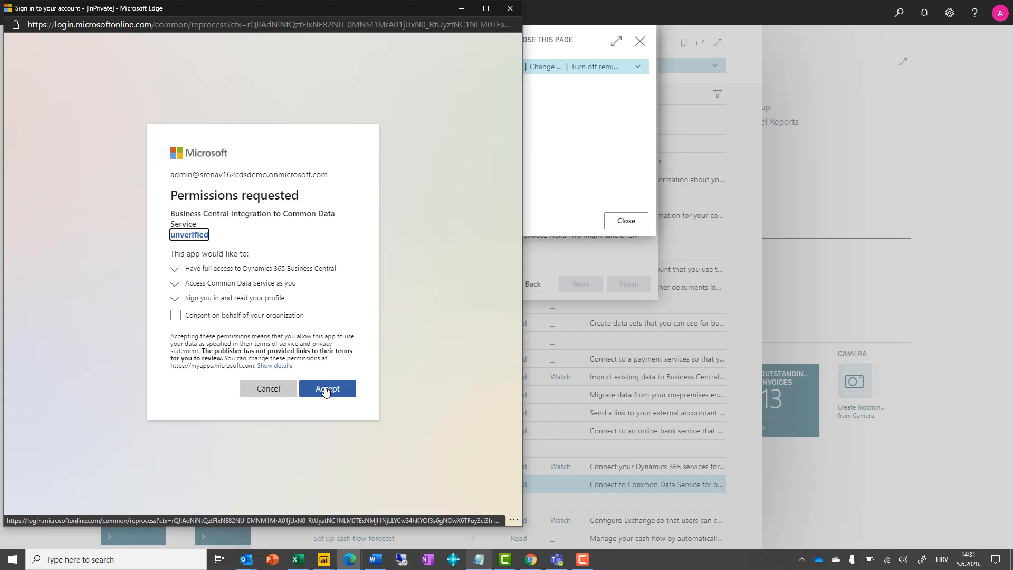
{"action": "left_click", "coordinate": [325, 389]}
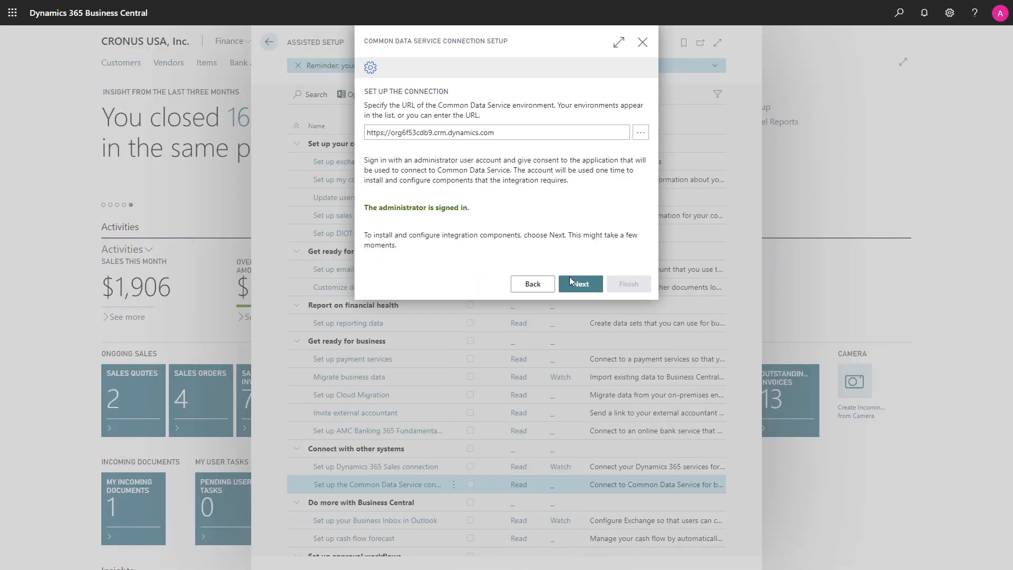
Step: Install the integration components and choose the Team ownership model for synchronized records
{"action": "left_click", "coordinate": [578, 285]}
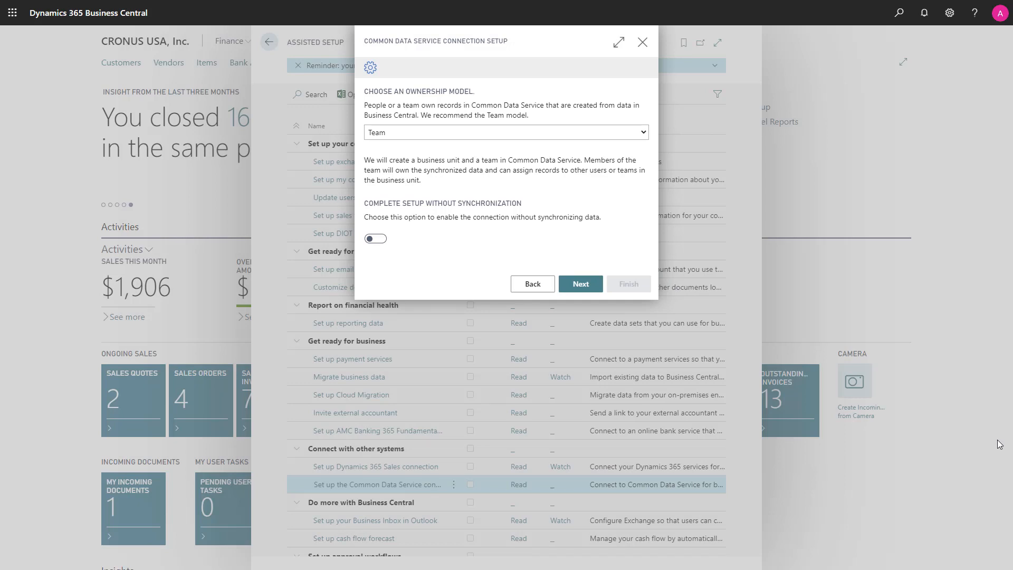
{"action": "left_click", "coordinate": [496, 134]}
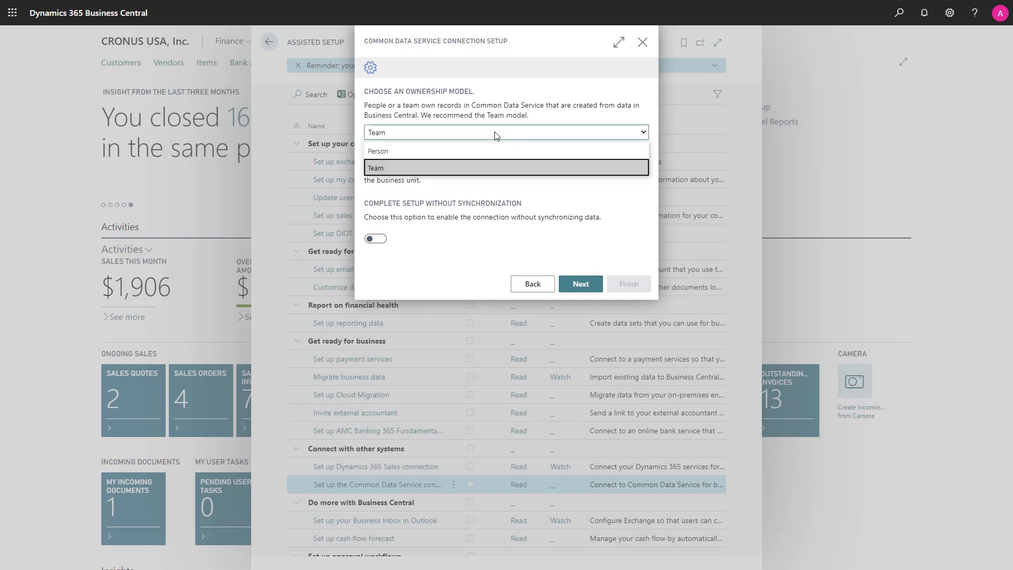
{"action": "left_click", "coordinate": [478, 168]}
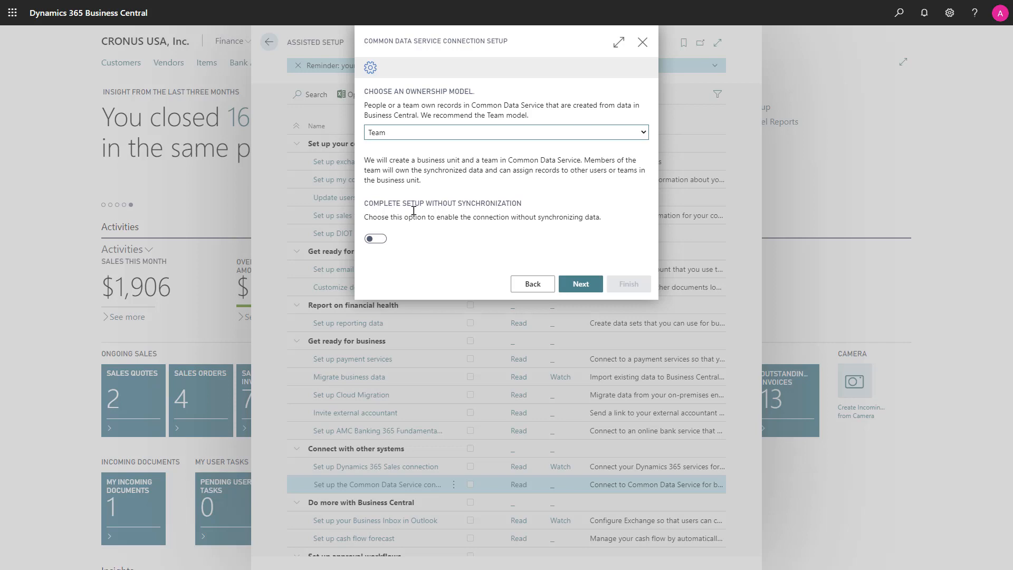
{"action": "left_click", "coordinate": [375, 239]}
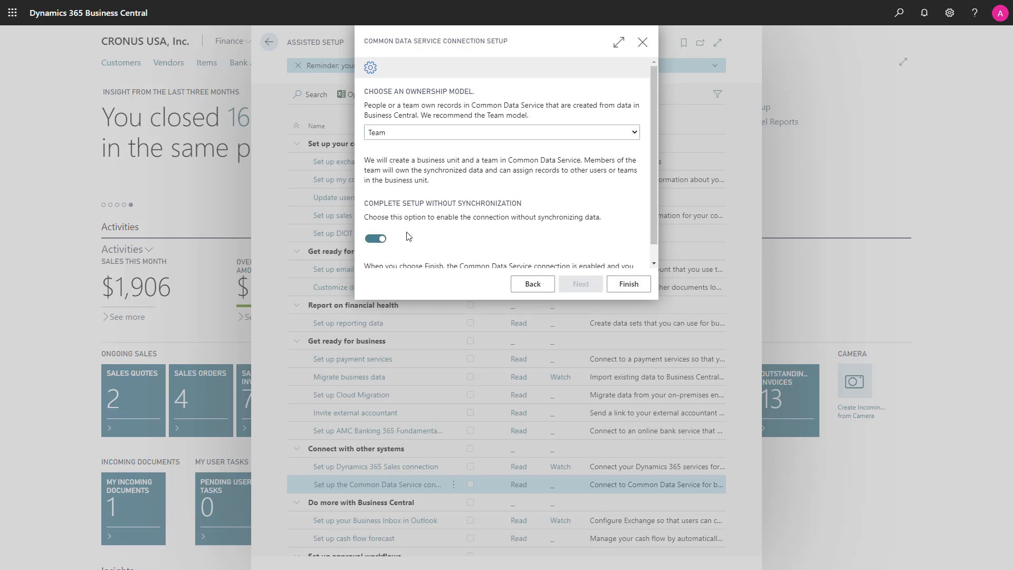
{"action": "scroll", "coordinate": [406, 237], "scroll_direction": "down", "scroll_amount": 1}
{"action": "left_click", "coordinate": [376, 221]}
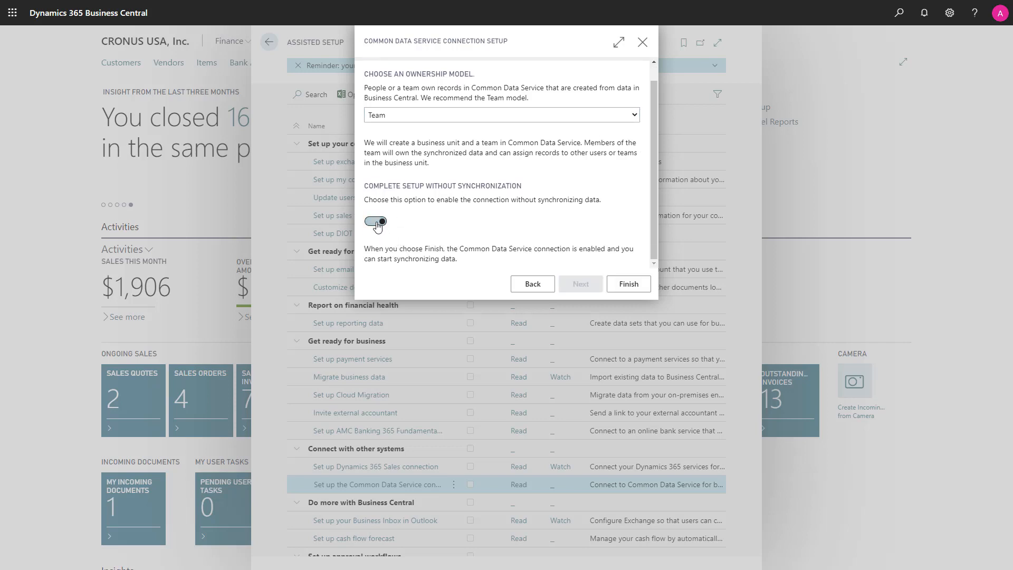
Step: Proceed to first-time synchronization and accept the full synchronization recommendations, turning off the work date reminder
{"action": "left_click", "coordinate": [580, 284]}
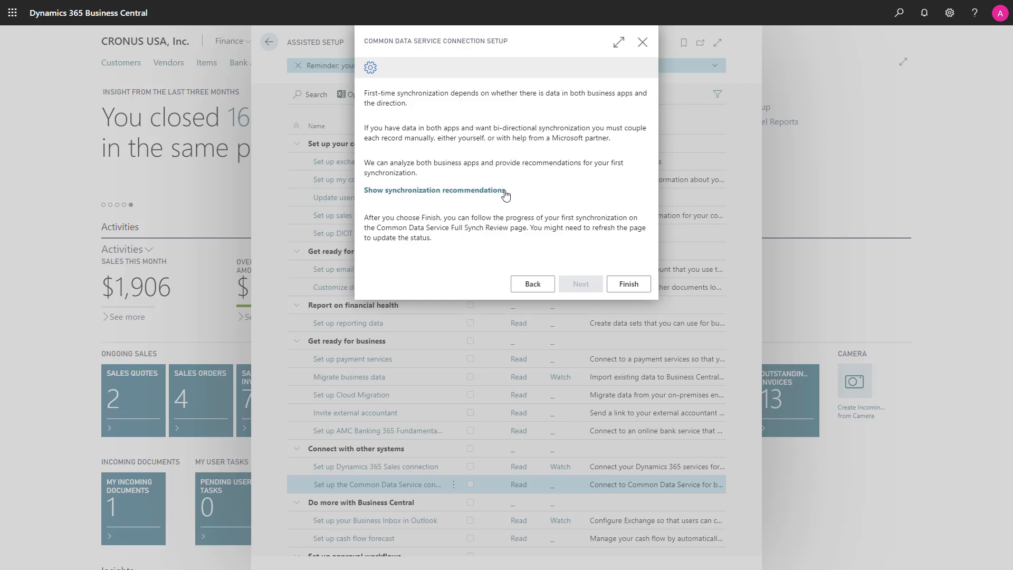
{"action": "left_click", "coordinate": [479, 195]}
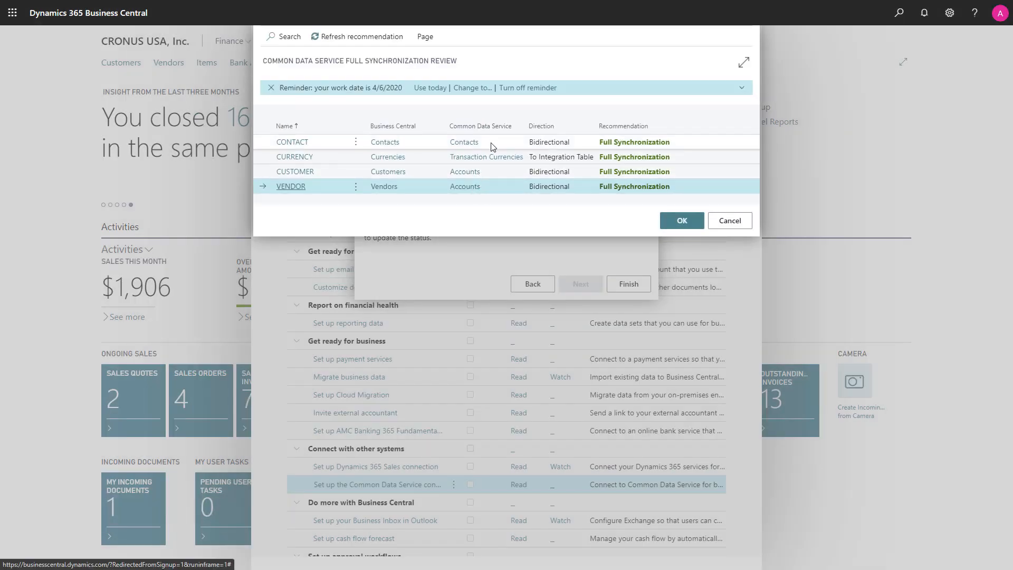
{"action": "left_click", "coordinate": [528, 88]}
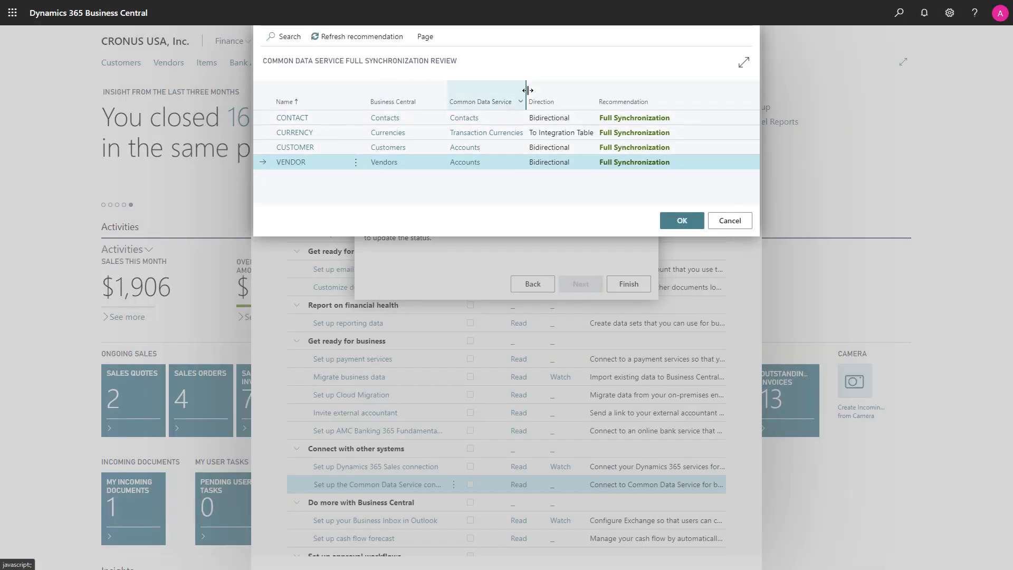
{"action": "left_click", "coordinate": [679, 224]}
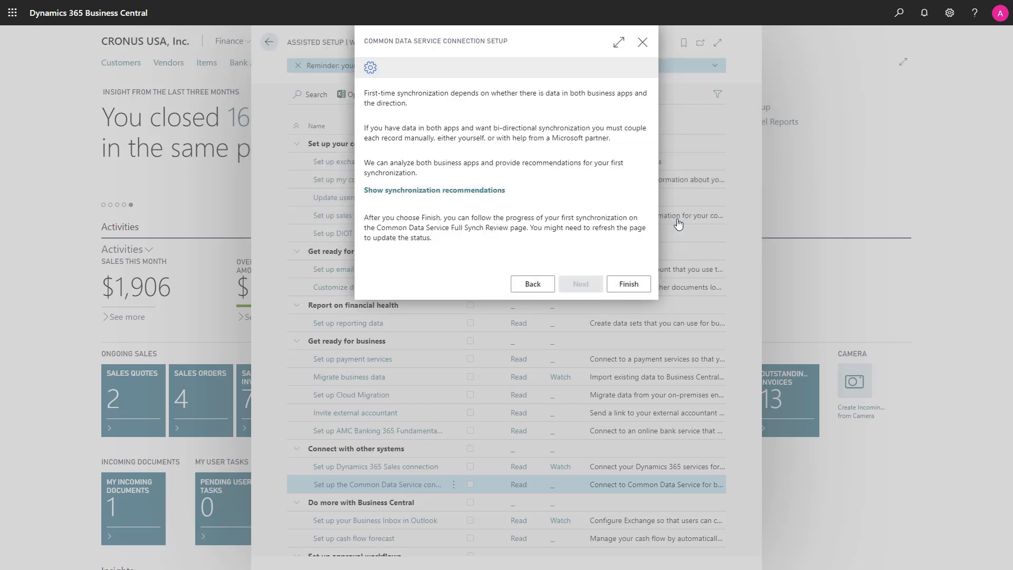
Step: Finish the connection setup to start the first synchronization, refreshing the full synchronization review to follow the job statuses
{"action": "left_click", "coordinate": [630, 284]}
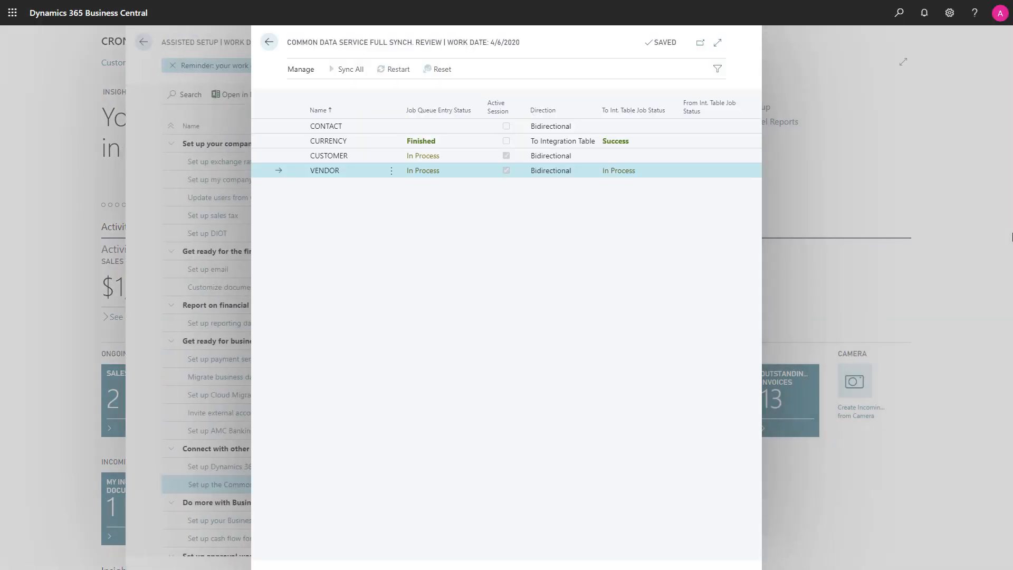
{"action": "key", "text": "F5"}
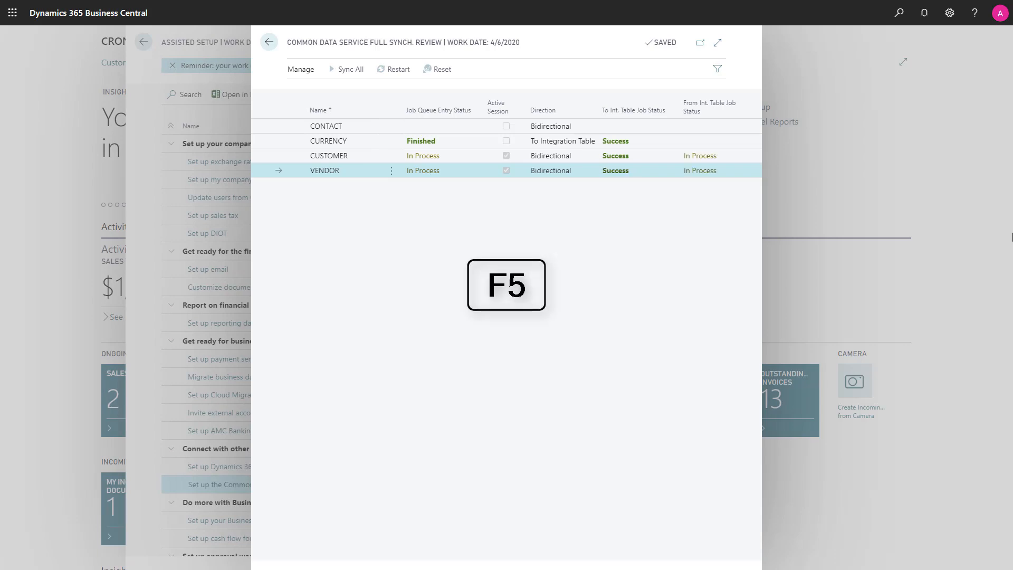
{"action": "key", "text": "F5"}
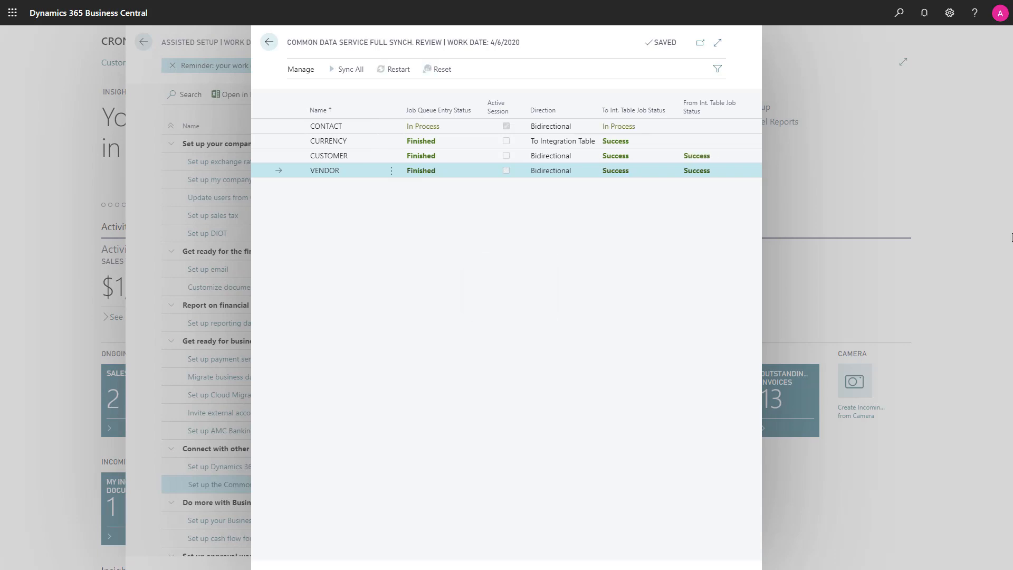
{"action": "key", "text": "F5"}
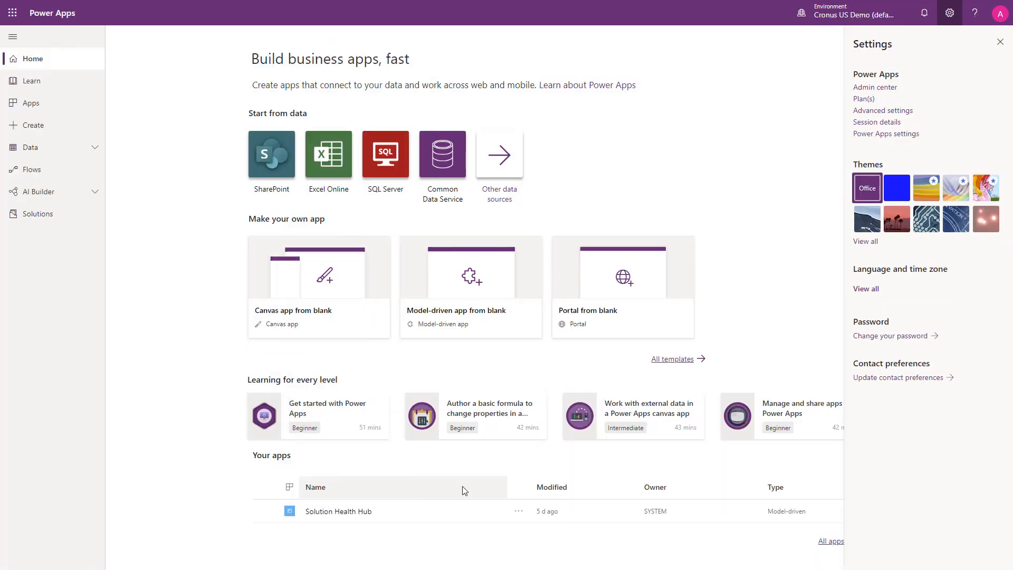
Step: In Power Apps, switch to the Cronus US Production environment and open its list of data entities
{"action": "left_click", "coordinate": [870, 10]}
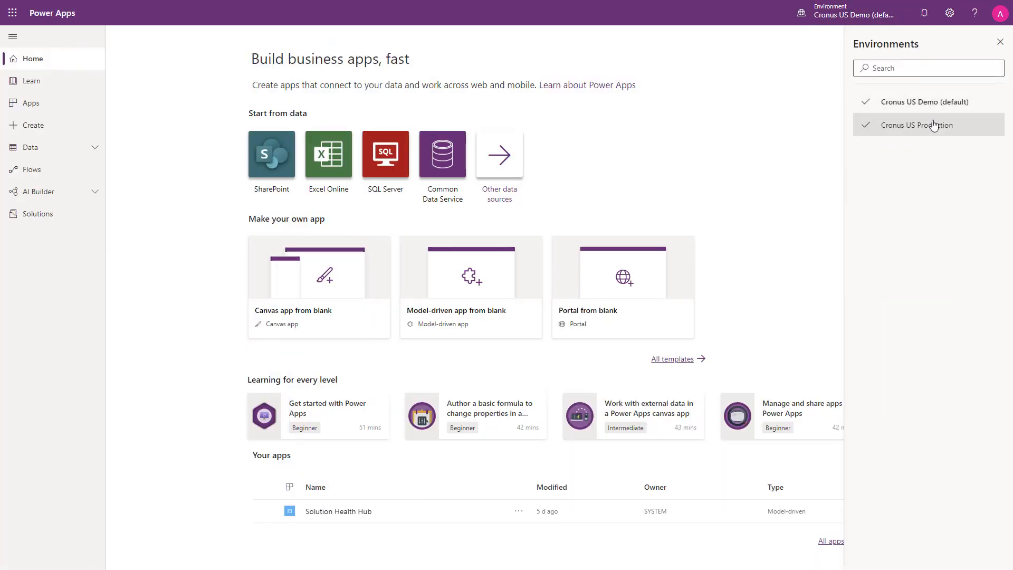
{"action": "left_click", "coordinate": [916, 125]}
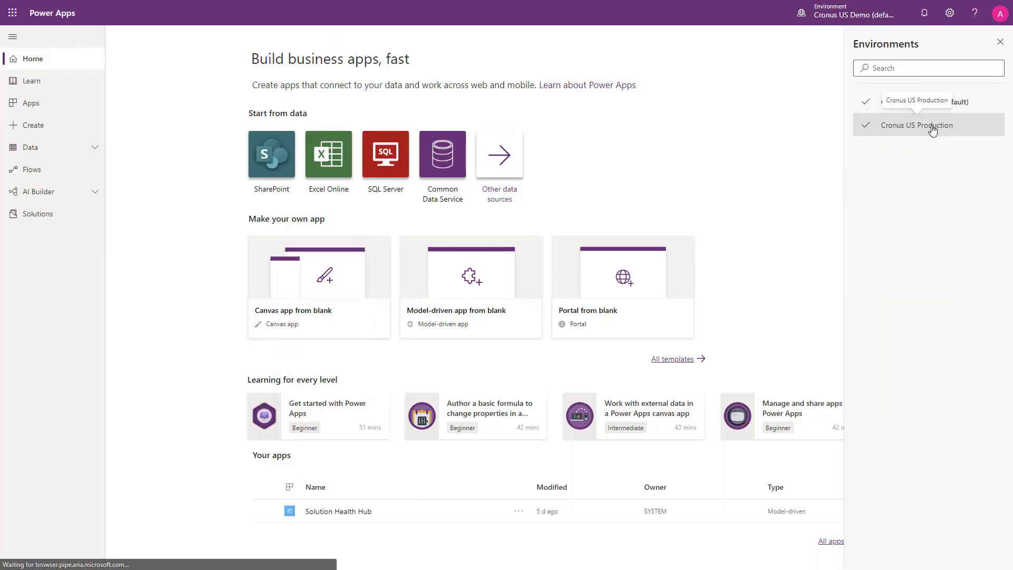
{"action": "left_click", "coordinate": [95, 148]}
{"action": "left_click", "coordinate": [88, 171]}
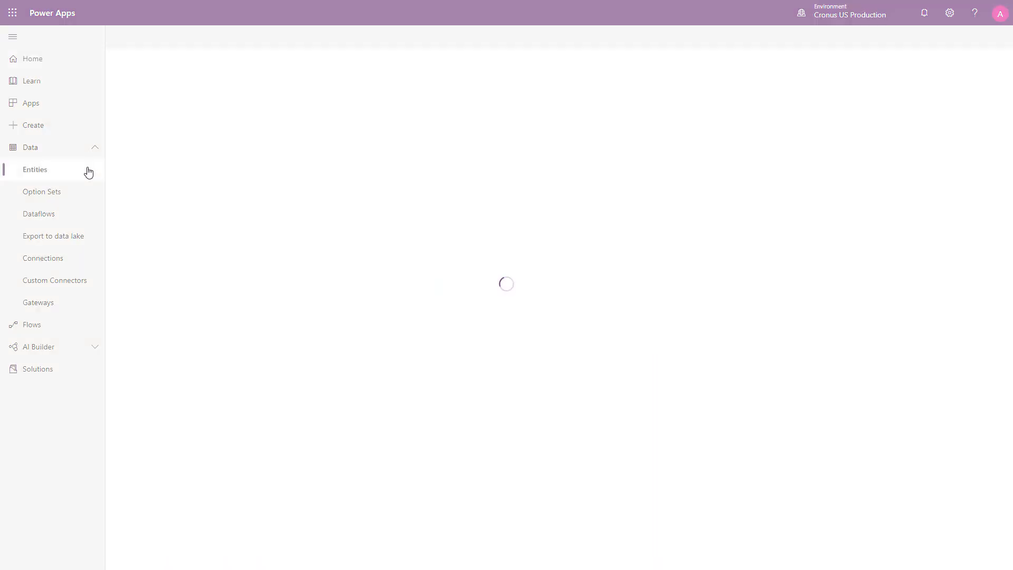
Step: Open the data records of the Account entity and change the view from My Active Accounts to one showing all fields
{"action": "left_click", "coordinate": [152, 121]}
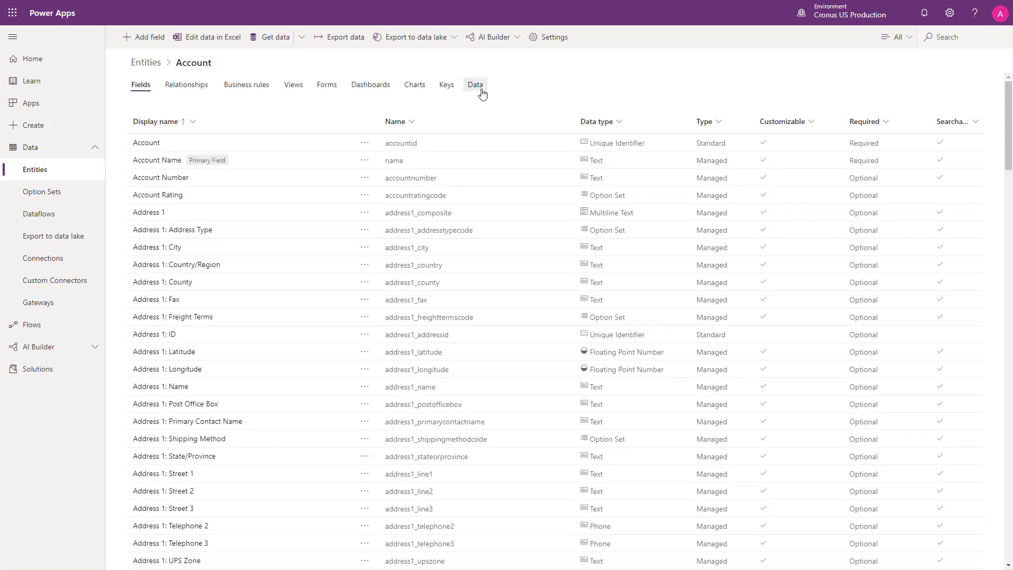
{"action": "left_click", "coordinate": [480, 92]}
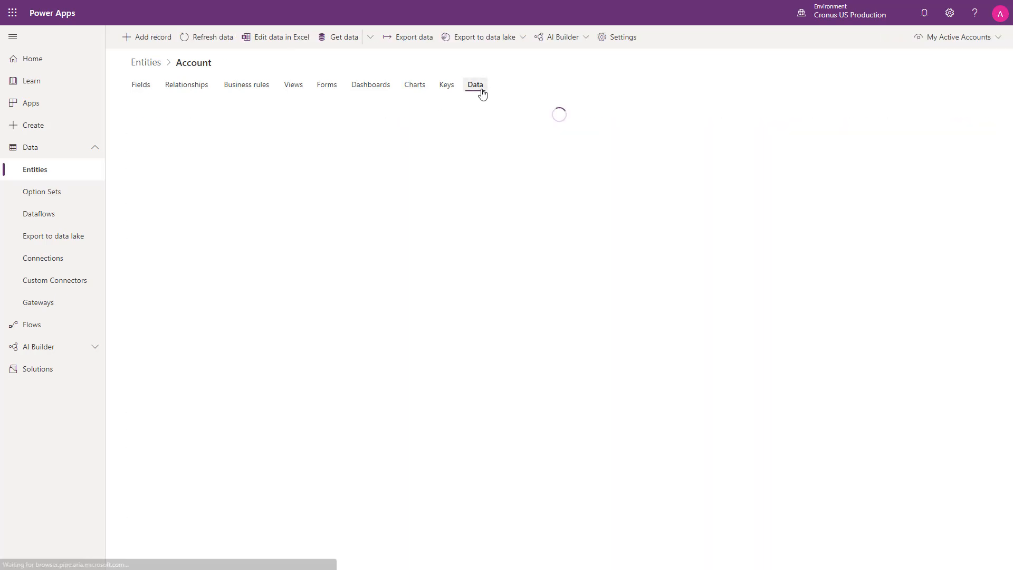
{"action": "left_click", "coordinate": [997, 37]}
{"action": "left_click", "coordinate": [947, 69]}
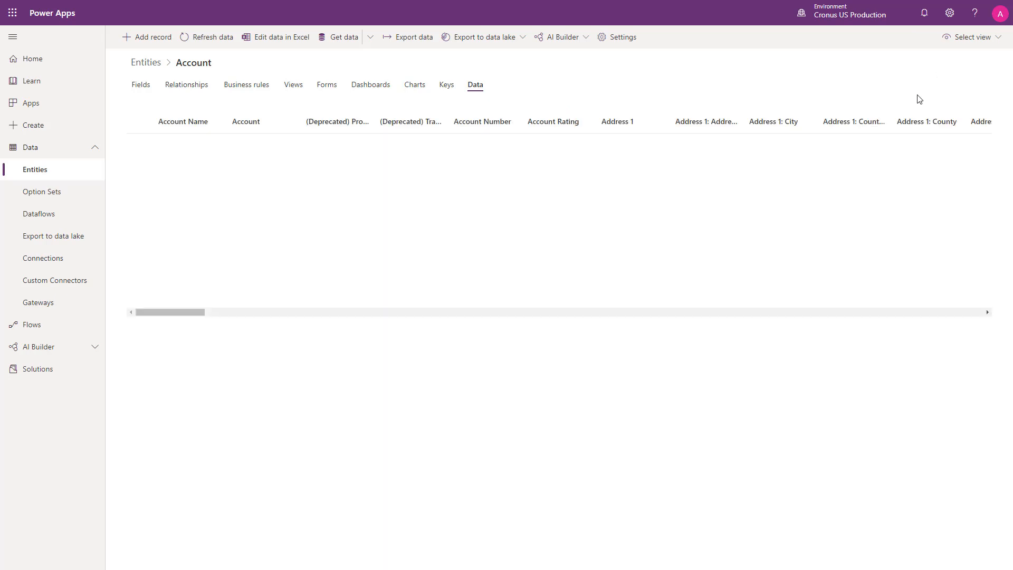